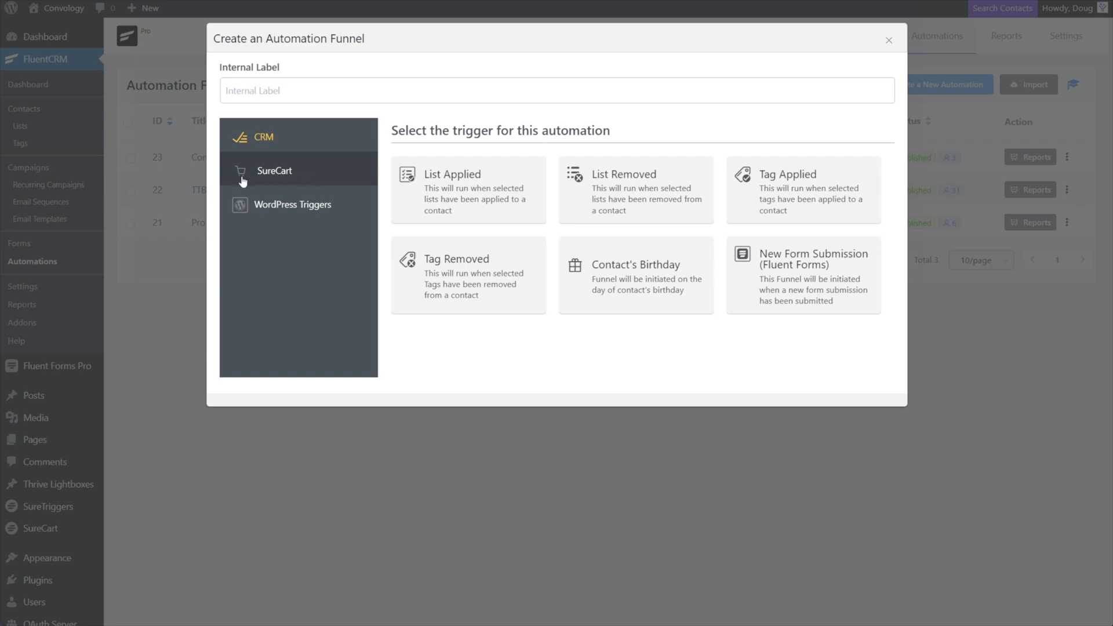
Label the automation 'SureCart Automation Test' and create it with the SureCart - New Order Success trigger.
left_click(258, 90)
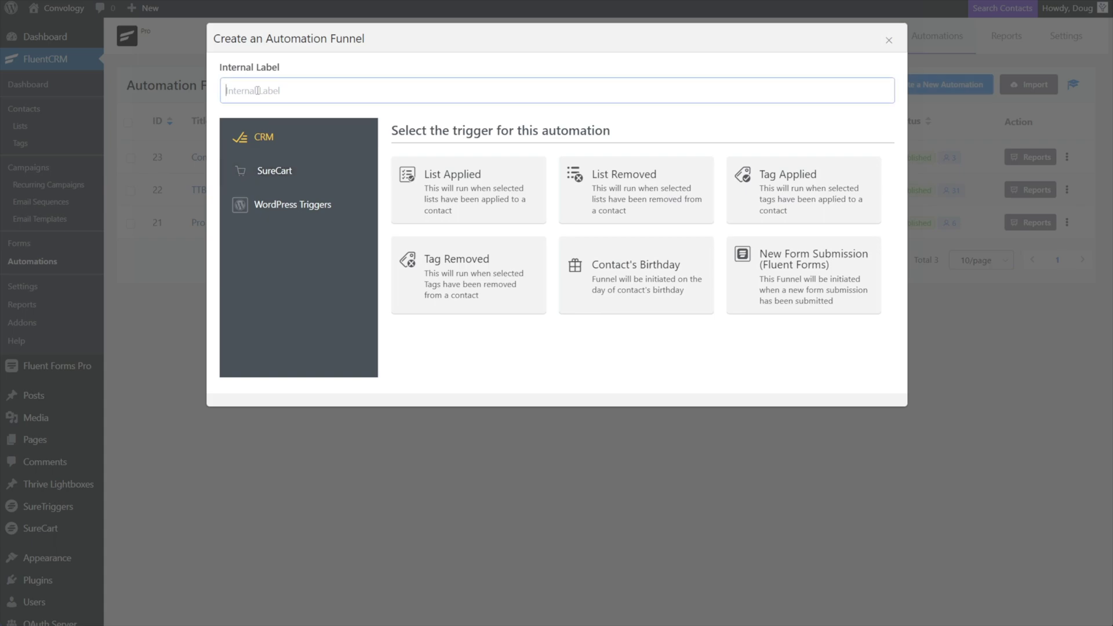
type("SureCart Automation Test")
left_click(276, 170)
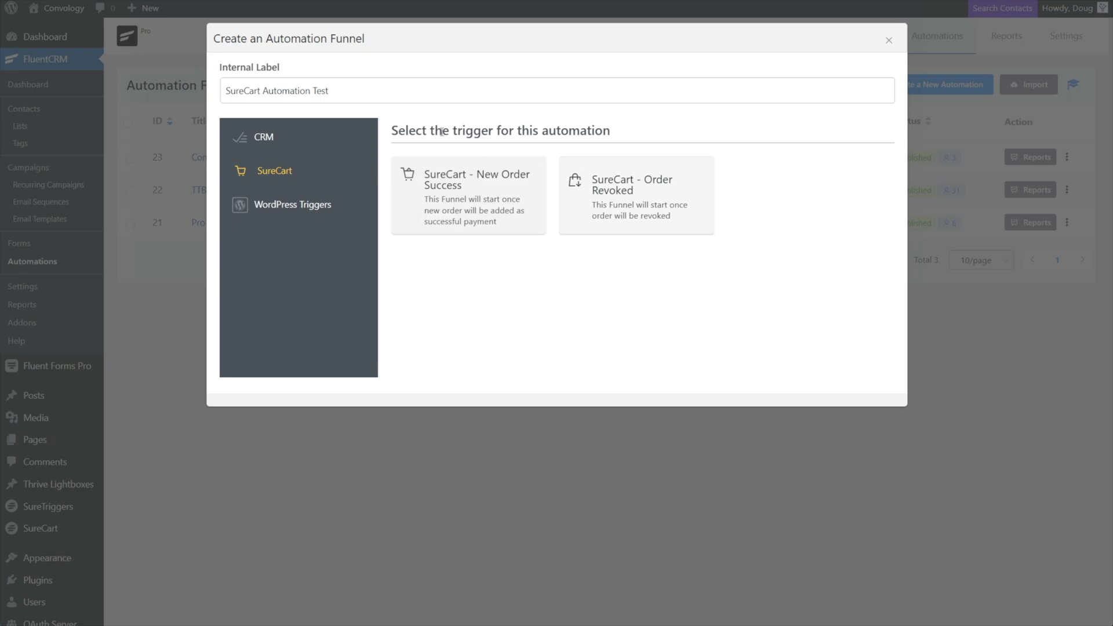
left_click(506, 199)
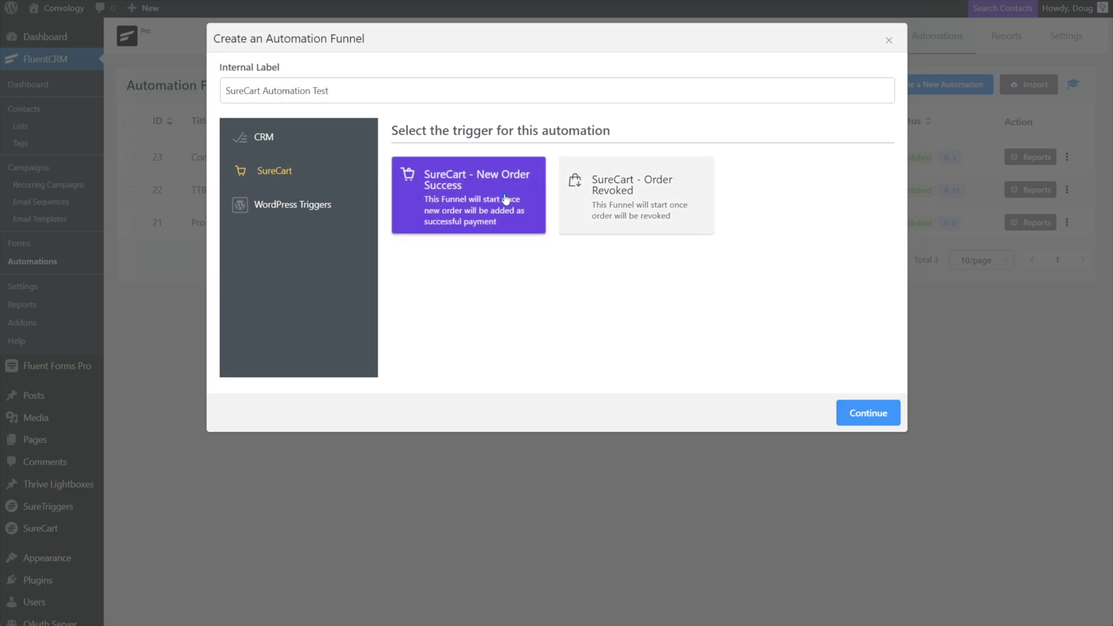
left_click(864, 411)
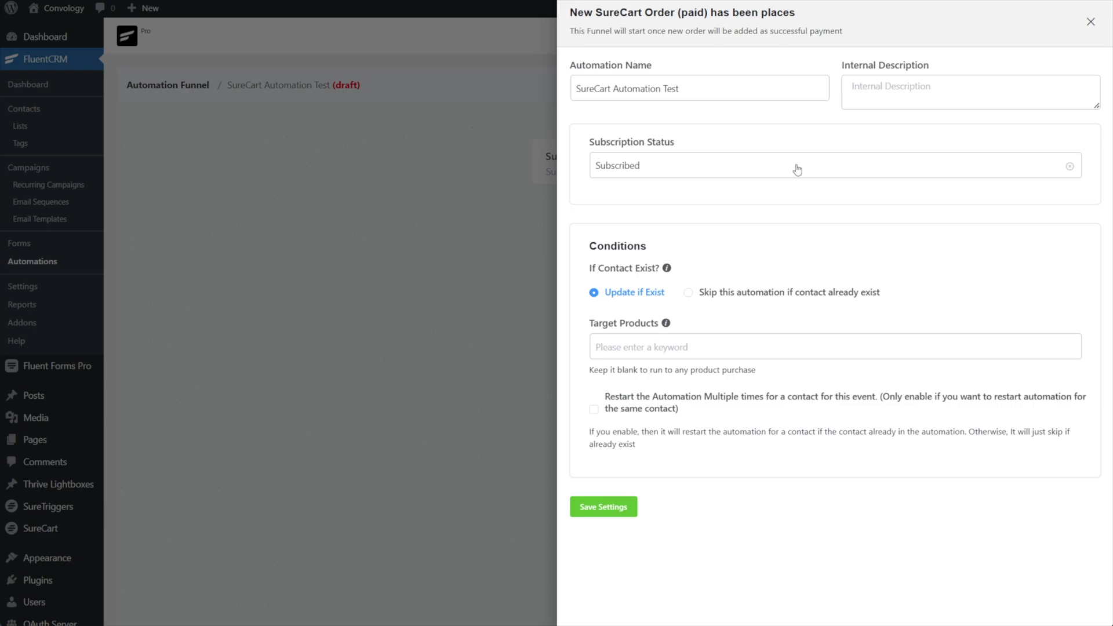
Leave the new-order trigger's subscription status on Subscribed and bring up the Target Products choices.
left_click(671, 171)
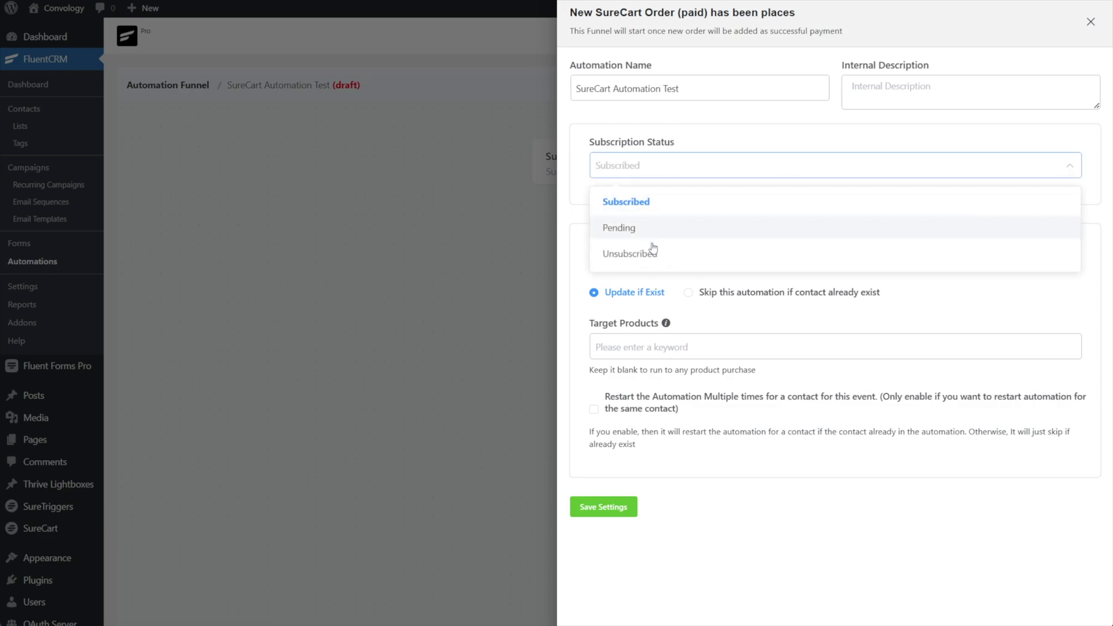
left_click(649, 201)
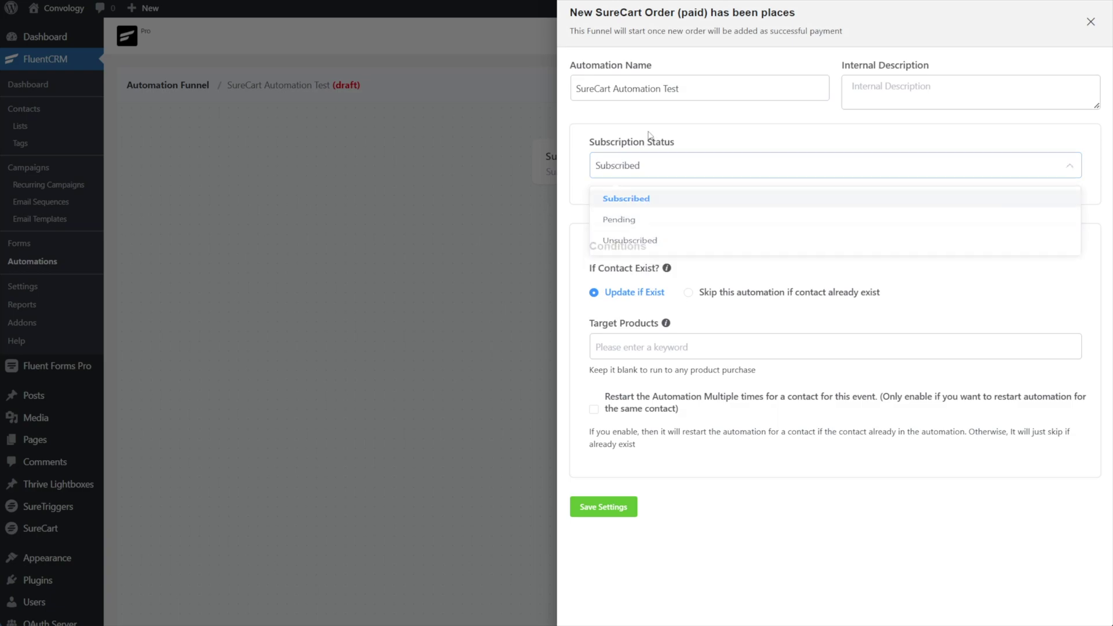
left_click(650, 165)
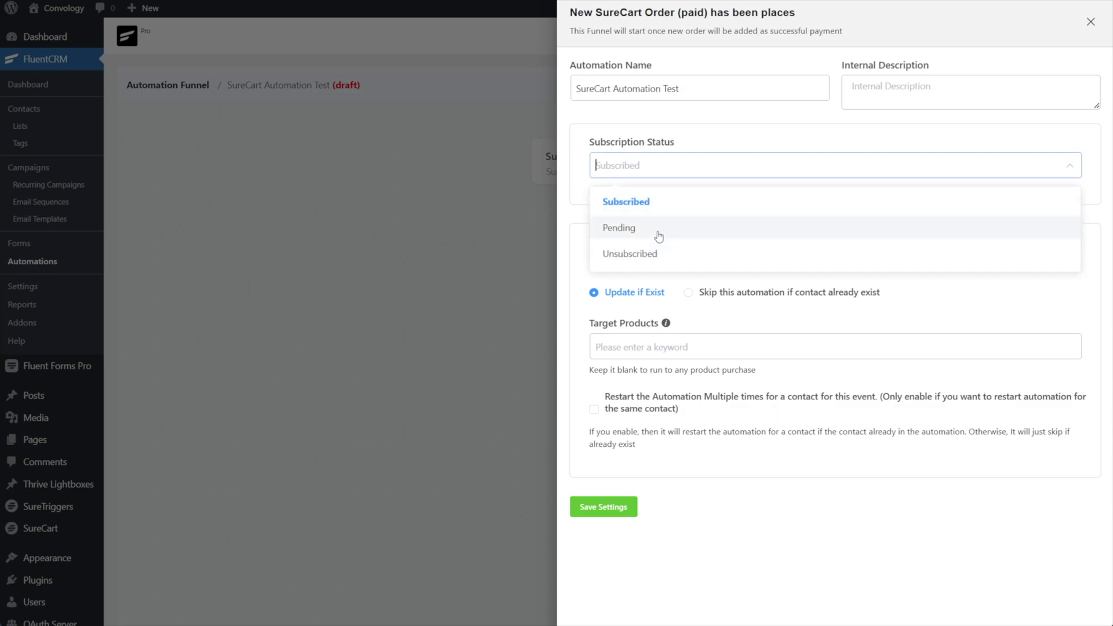
left_click(661, 201)
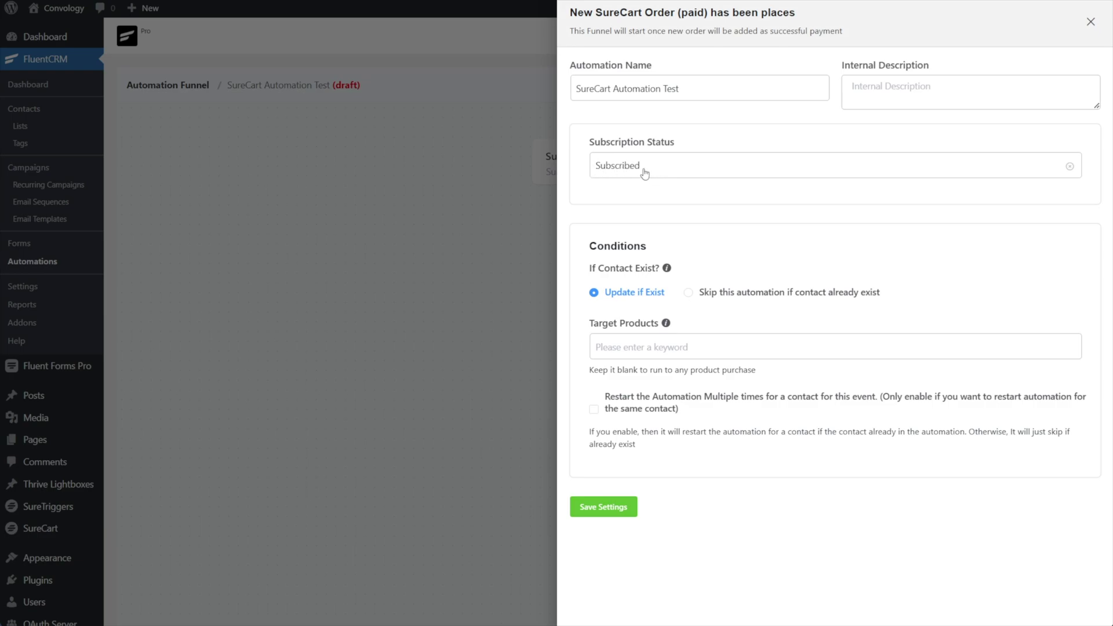
mouse_move(625, 267)
left_click(655, 347)
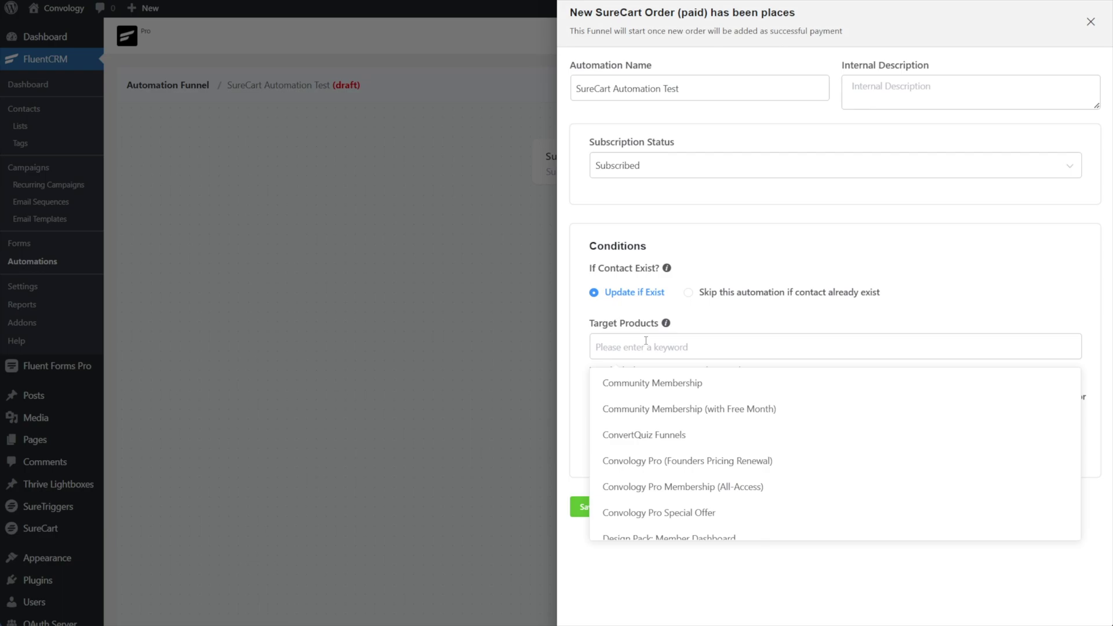
Target the Community Membership product and save the New Order Success trigger settings.
left_click(681, 386)
left_click(745, 337)
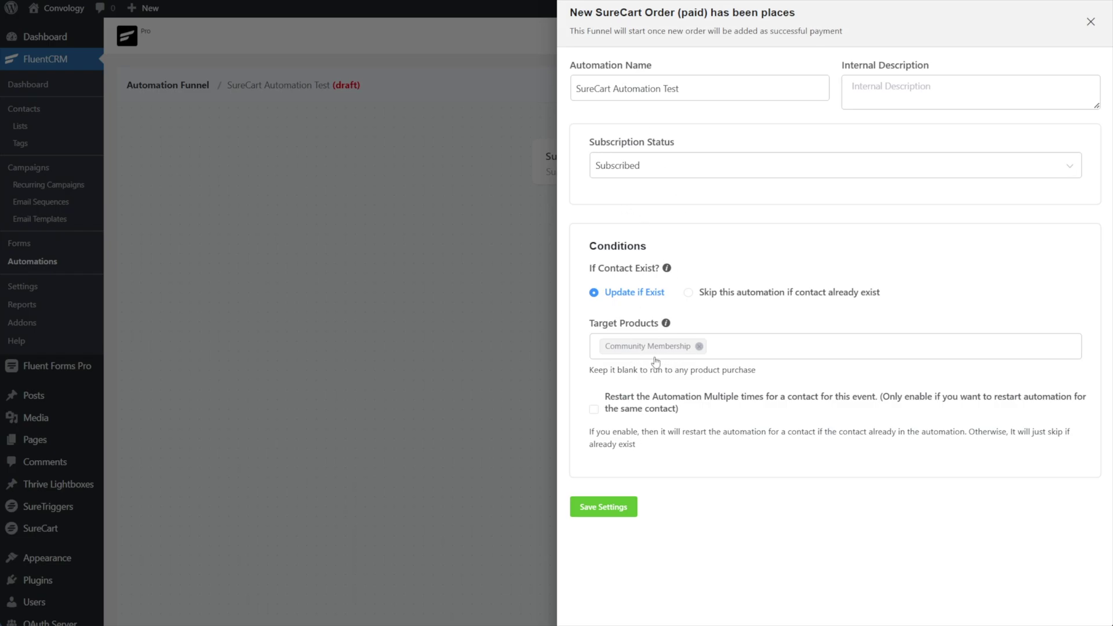
left_click(608, 508)
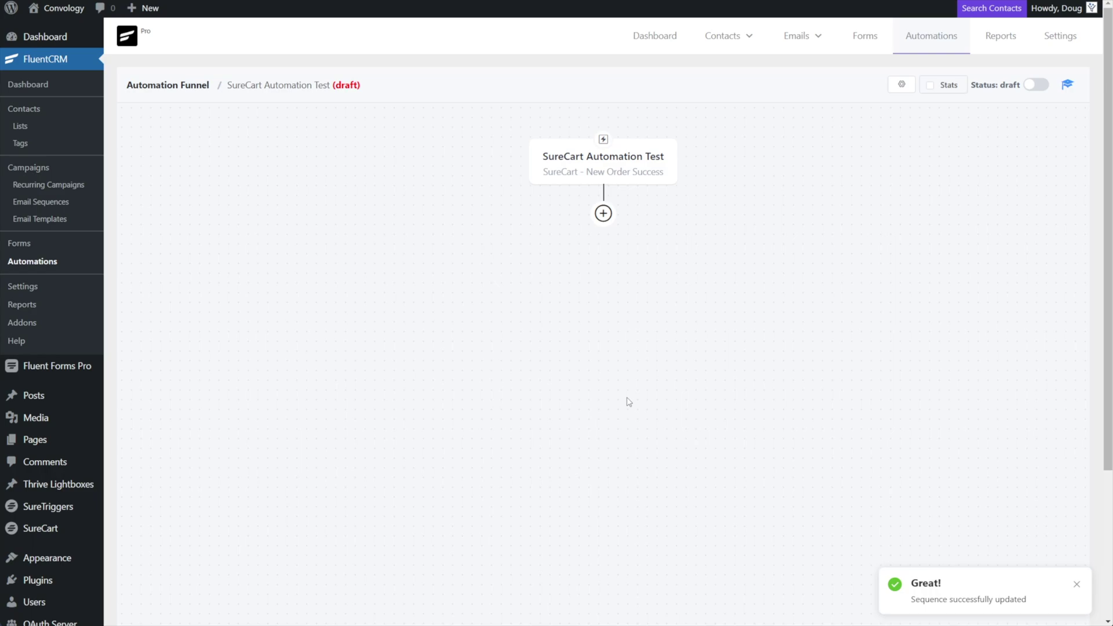
Browse the Action Blocks available from the + node, then close the panel without adding one.
left_click(602, 213)
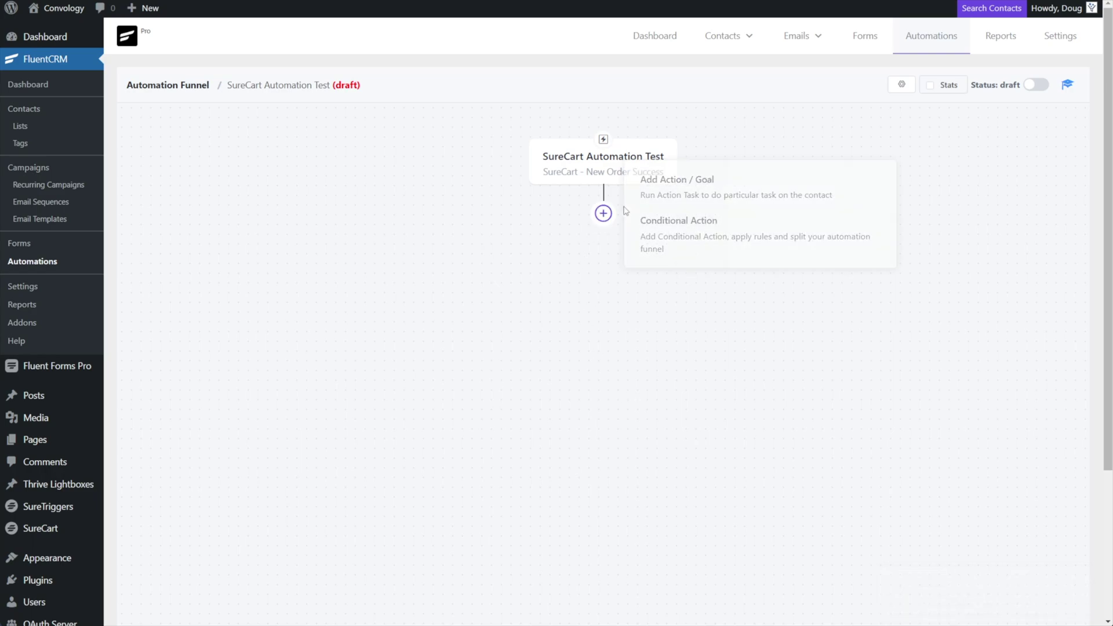
left_click(664, 180)
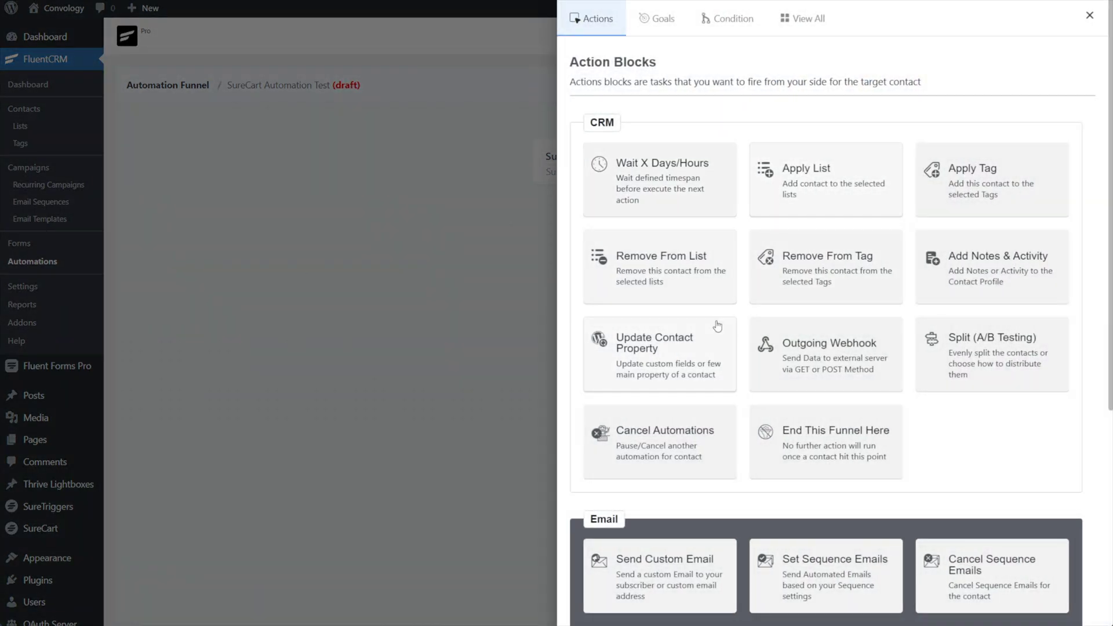
scroll(713, 322, "down", 5)
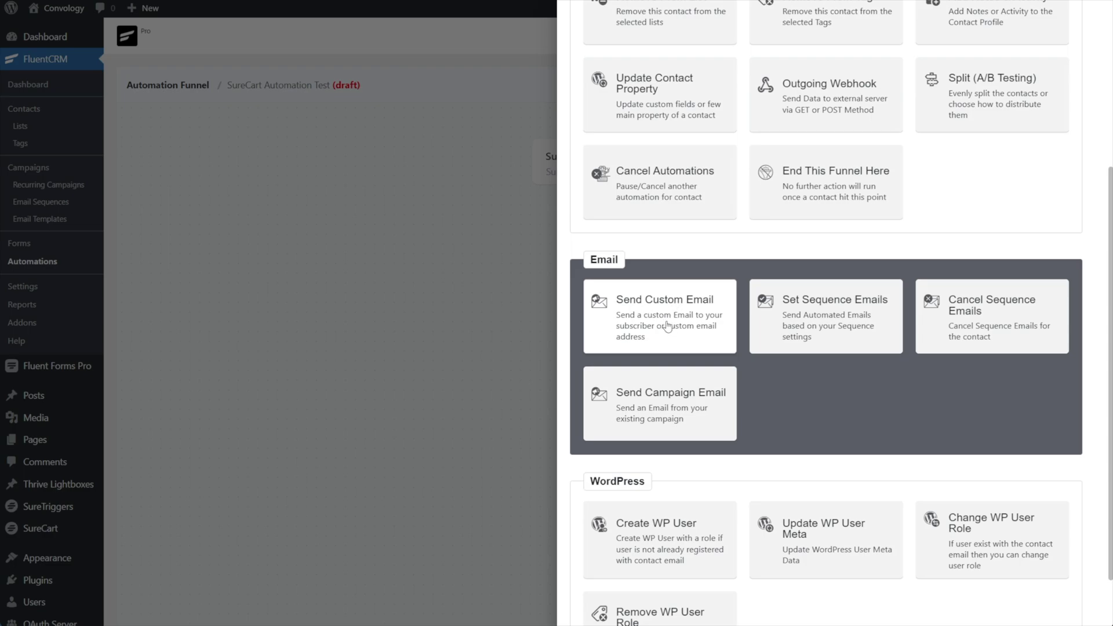
scroll(701, 313, "down", 1)
scroll(709, 325, "up", 5)
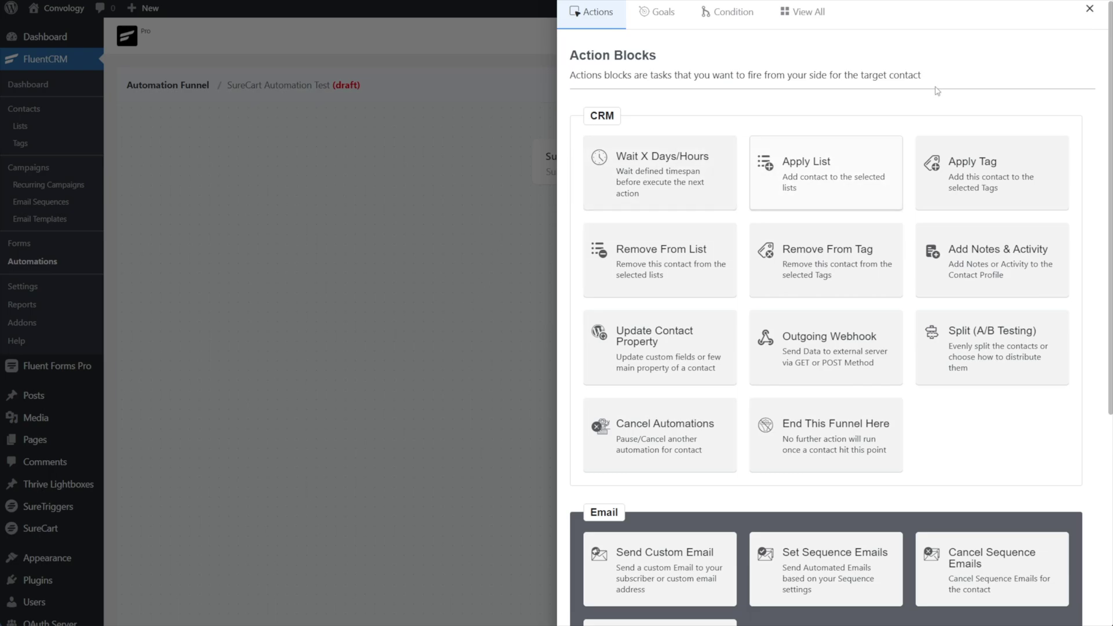
left_click(1090, 9)
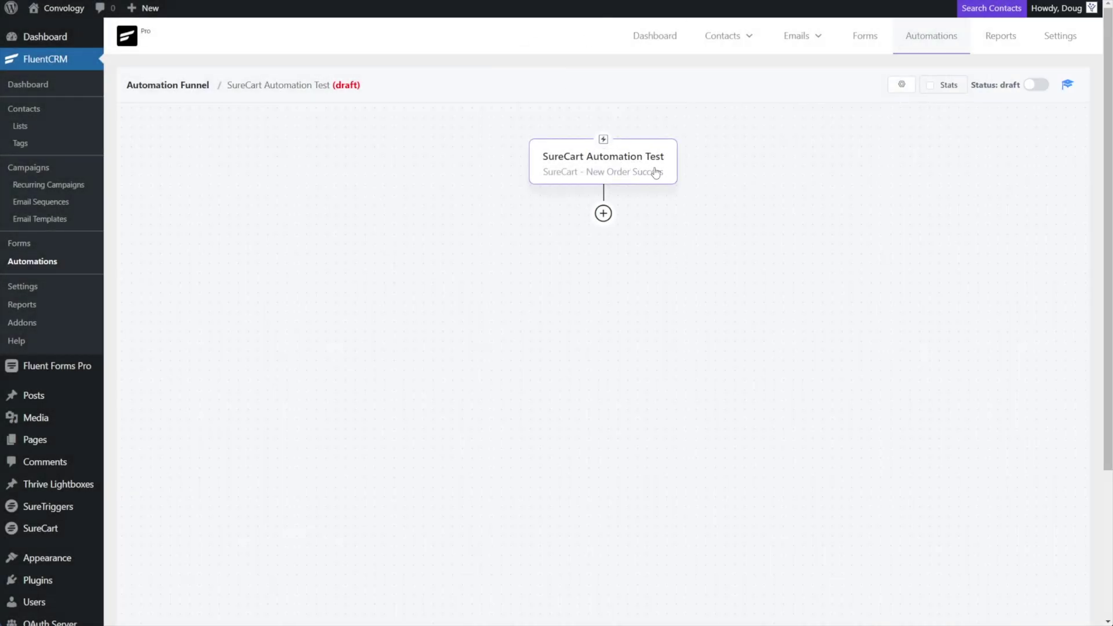
Change the automation's primary trigger to SureCart - Order Revoked.
left_click(902, 85)
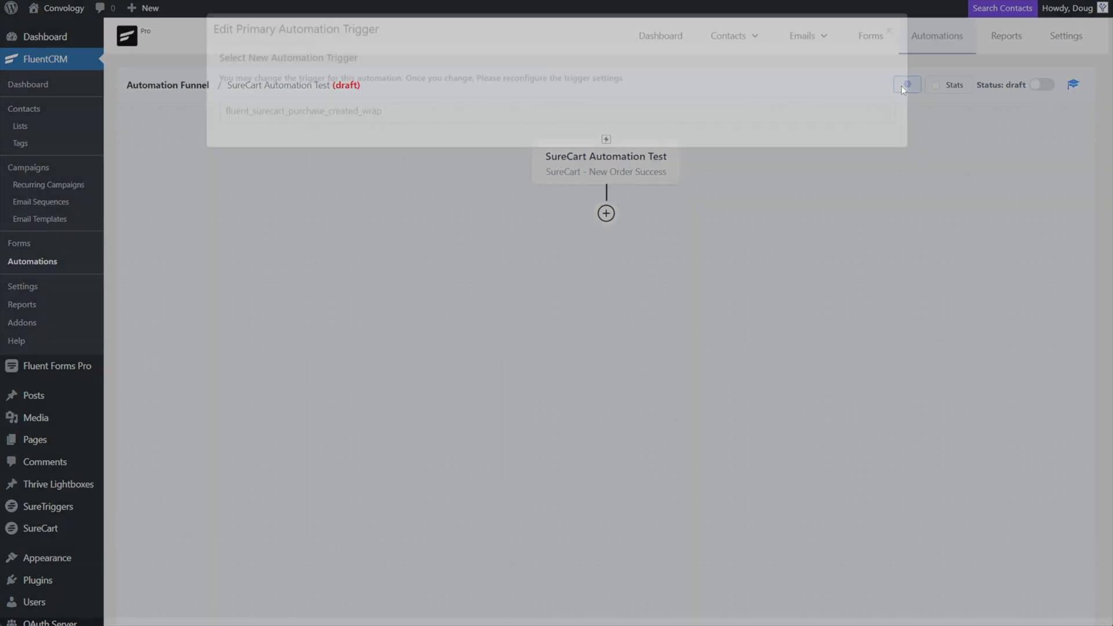
left_click(323, 126)
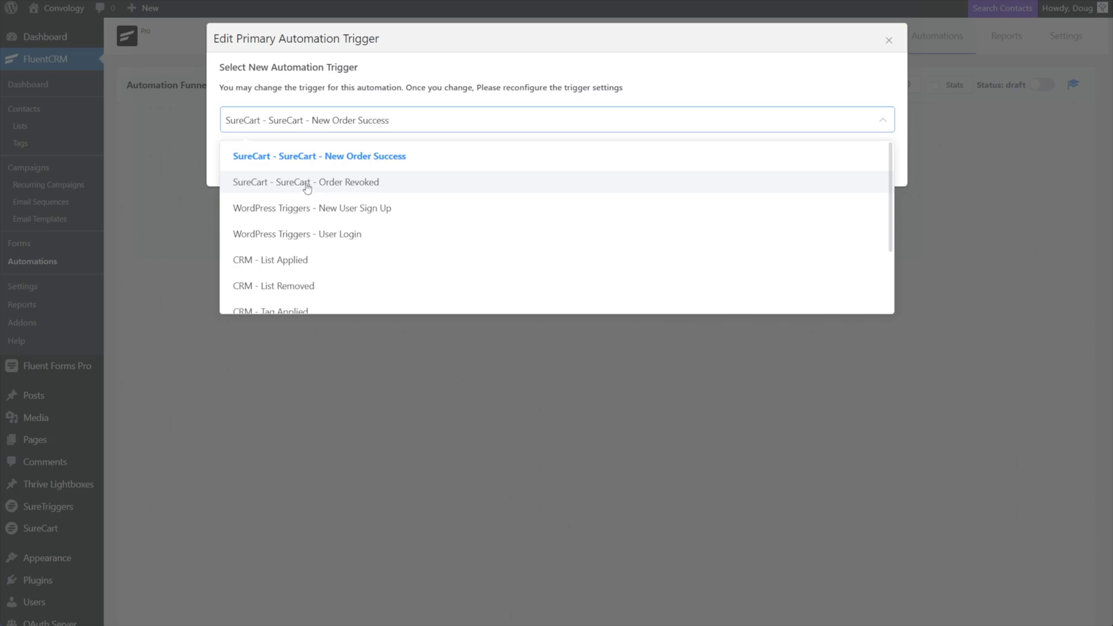
left_click(331, 185)
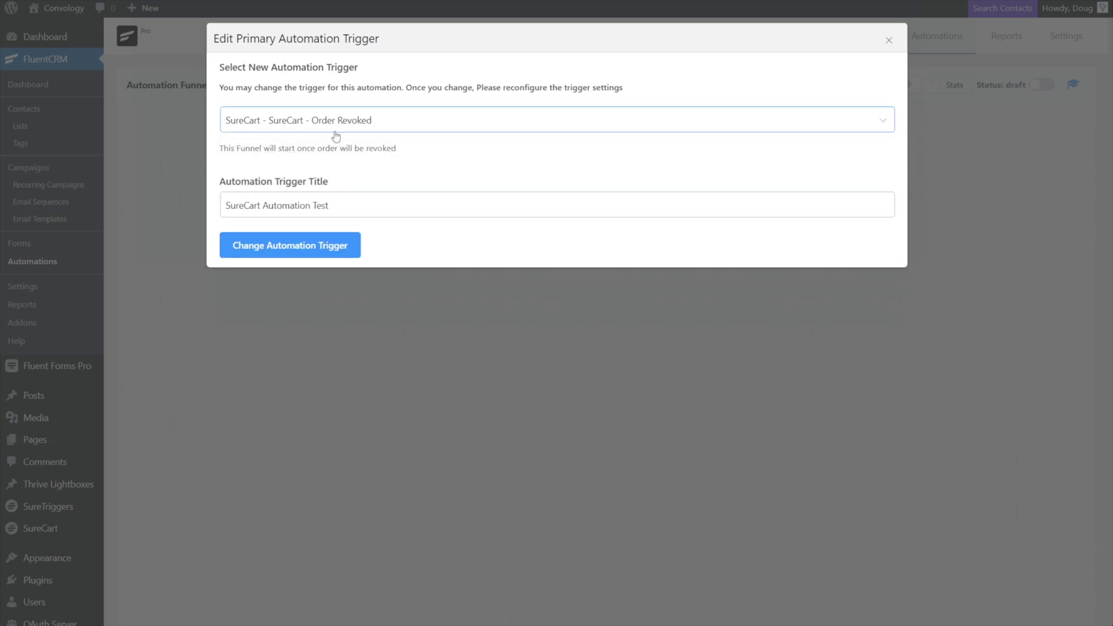
left_click(290, 244)
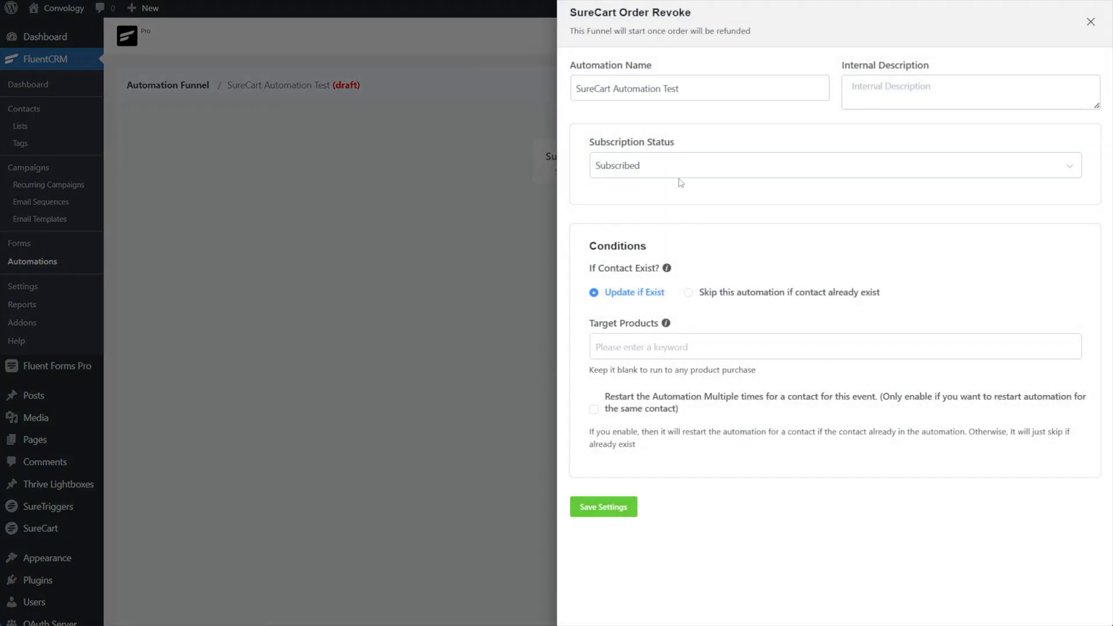
Target Community Membership for the Order Revoked trigger, save it, and browse the action blocks.
left_click(629, 346)
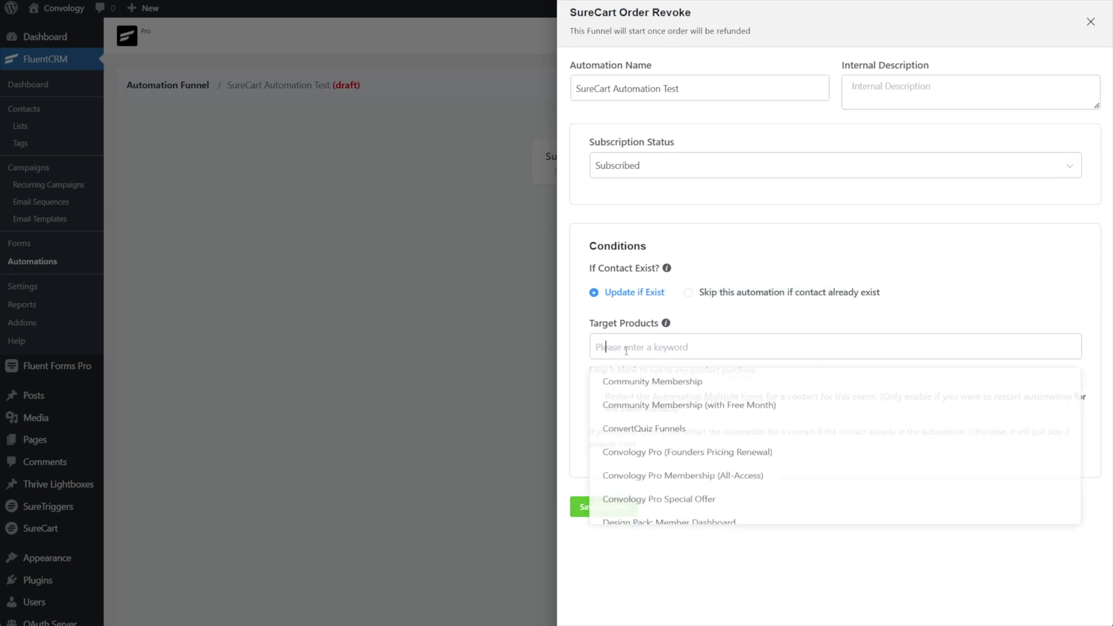
left_click(636, 381)
left_click(722, 318)
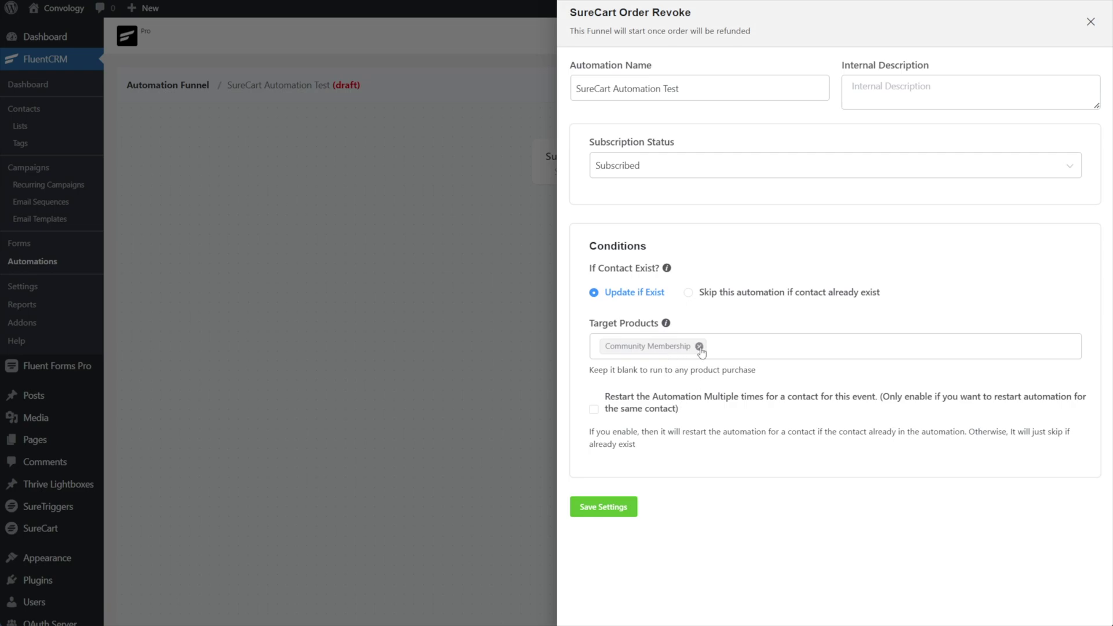
left_click(624, 509)
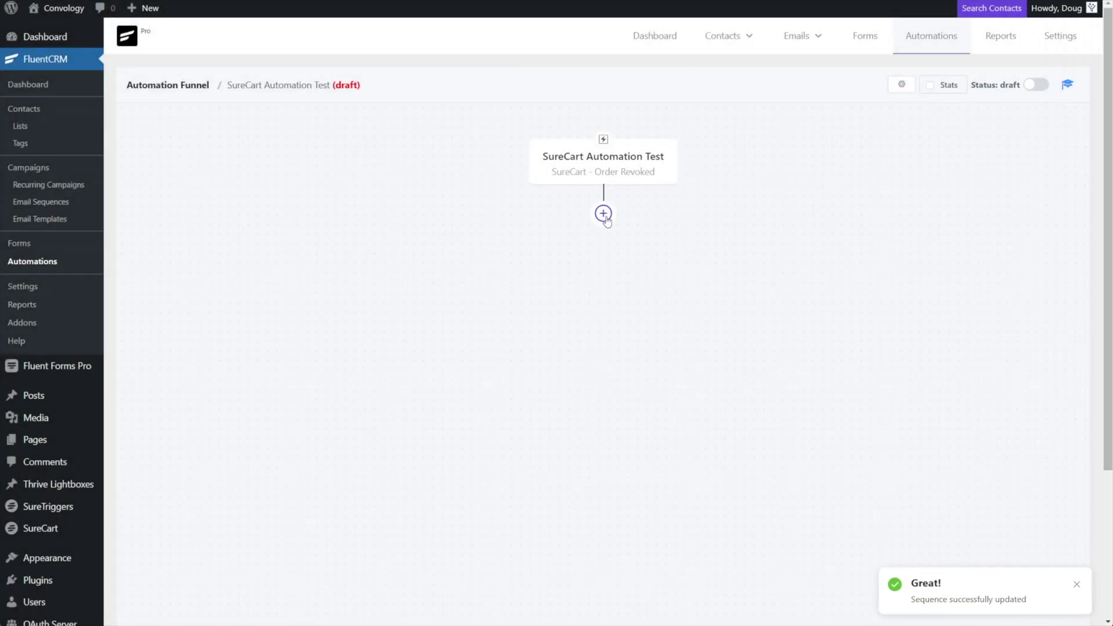
left_click(604, 214)
scroll(843, 291, "down", 2)
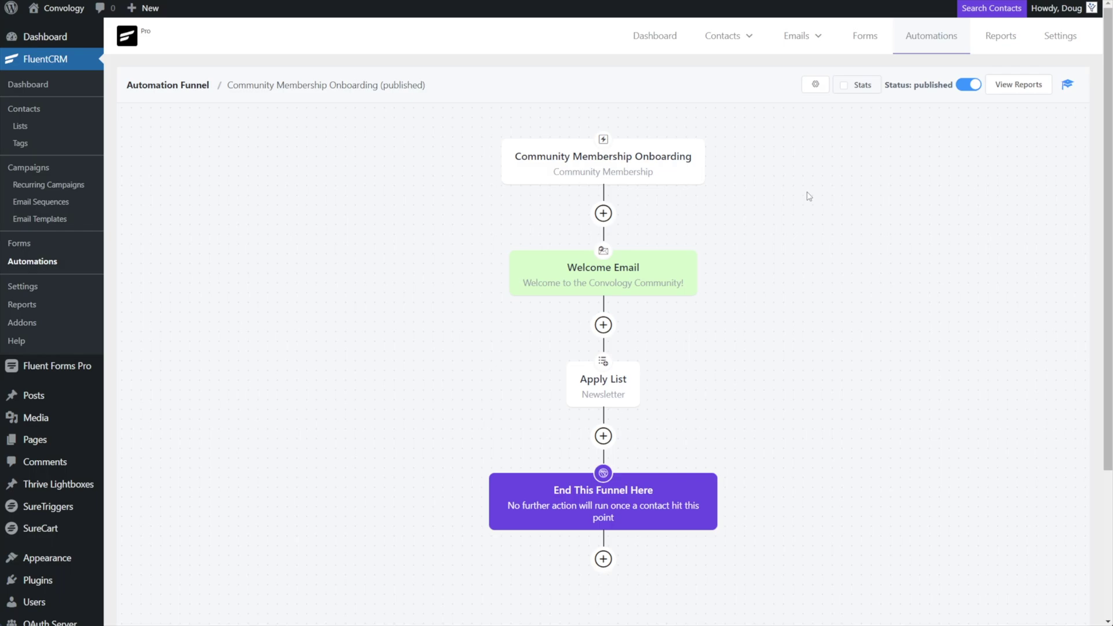
left_click(665, 174)
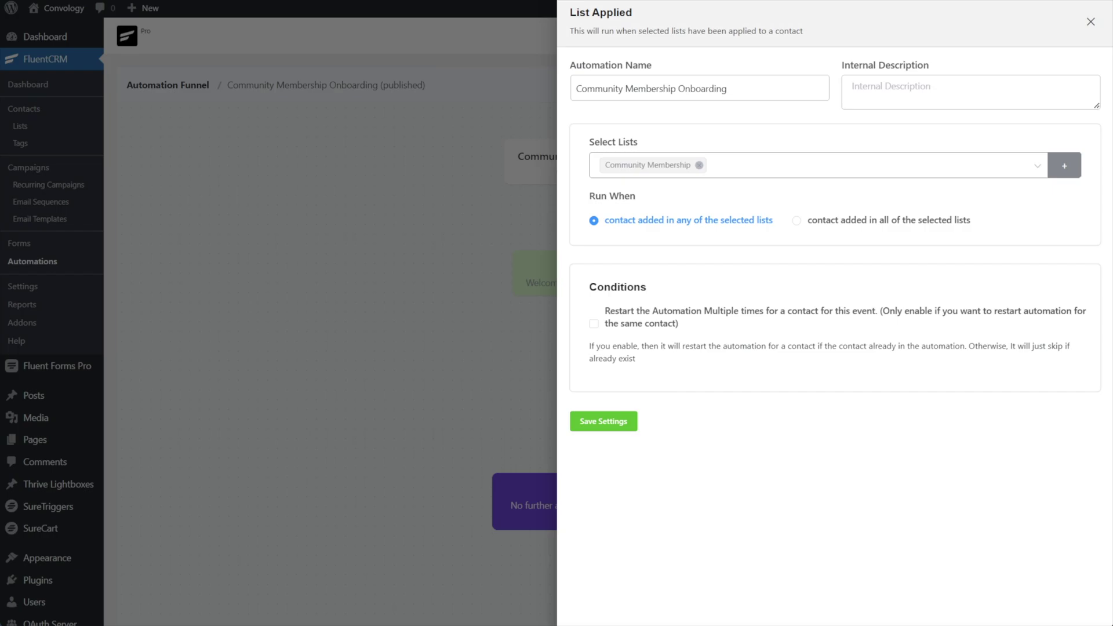
left_click(1091, 23)
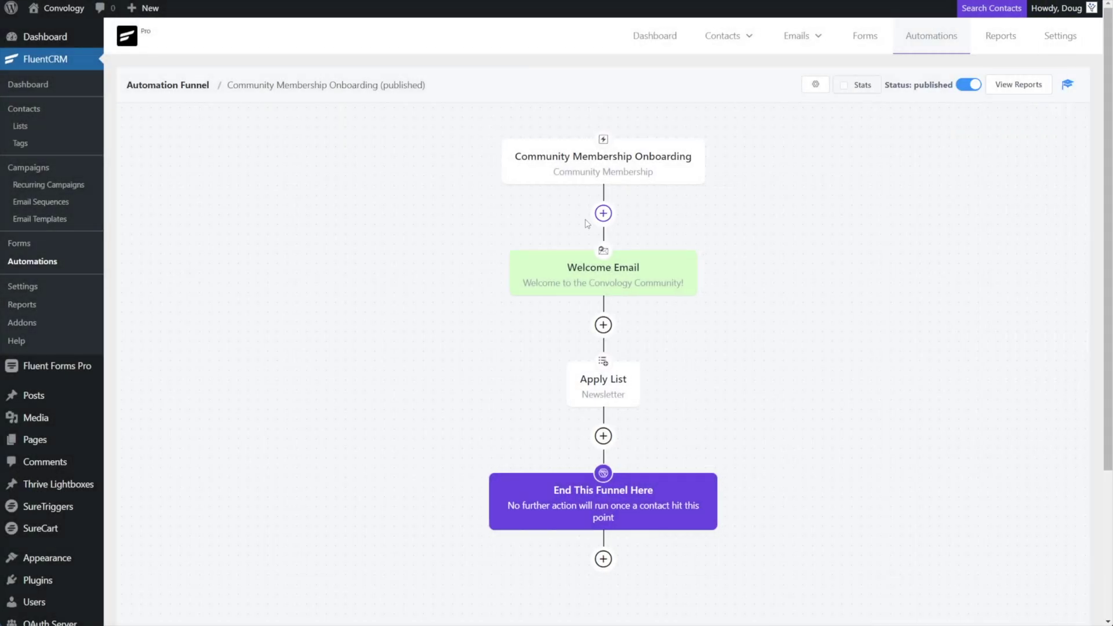
left_click(588, 284)
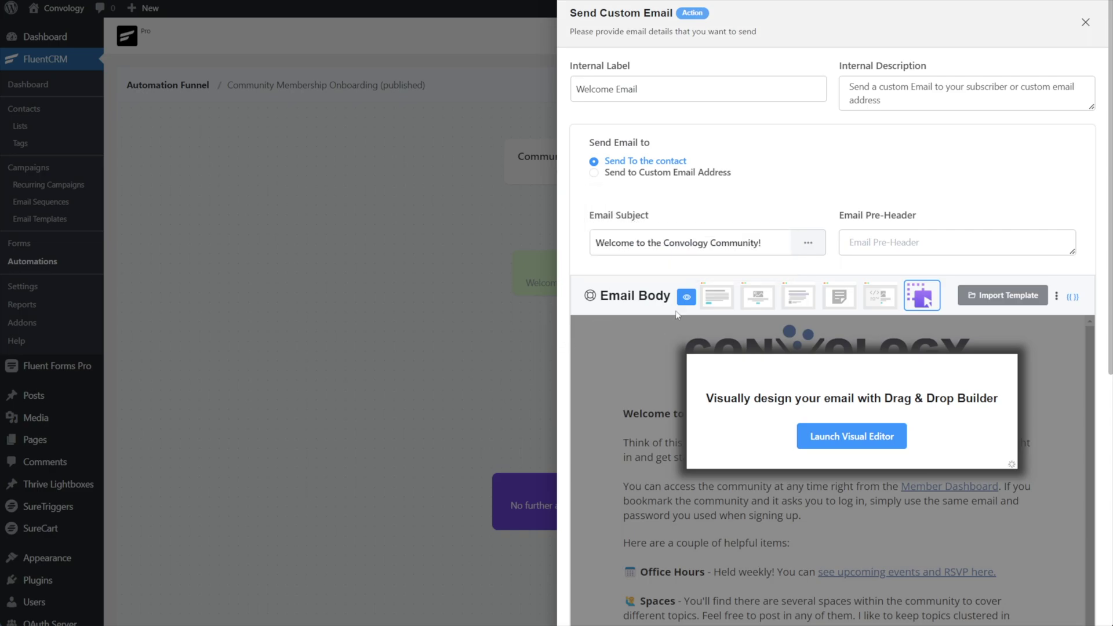
key("Escape")
left_click(603, 429)
scroll(789, 268, "down", 3)
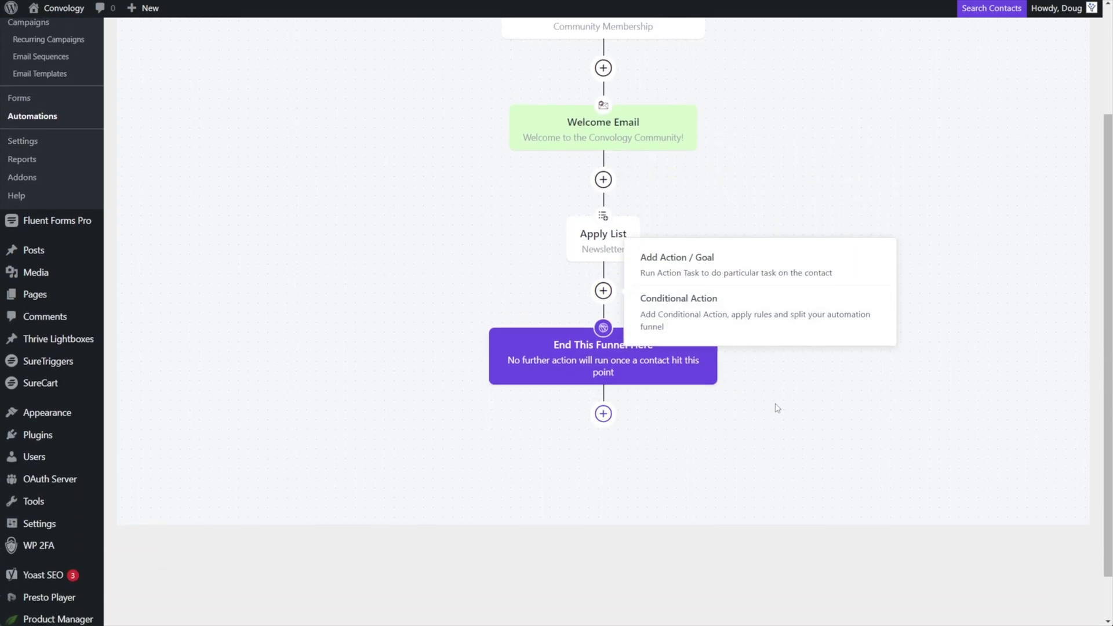
scroll(777, 408, "up", 3)
left_click(833, 219)
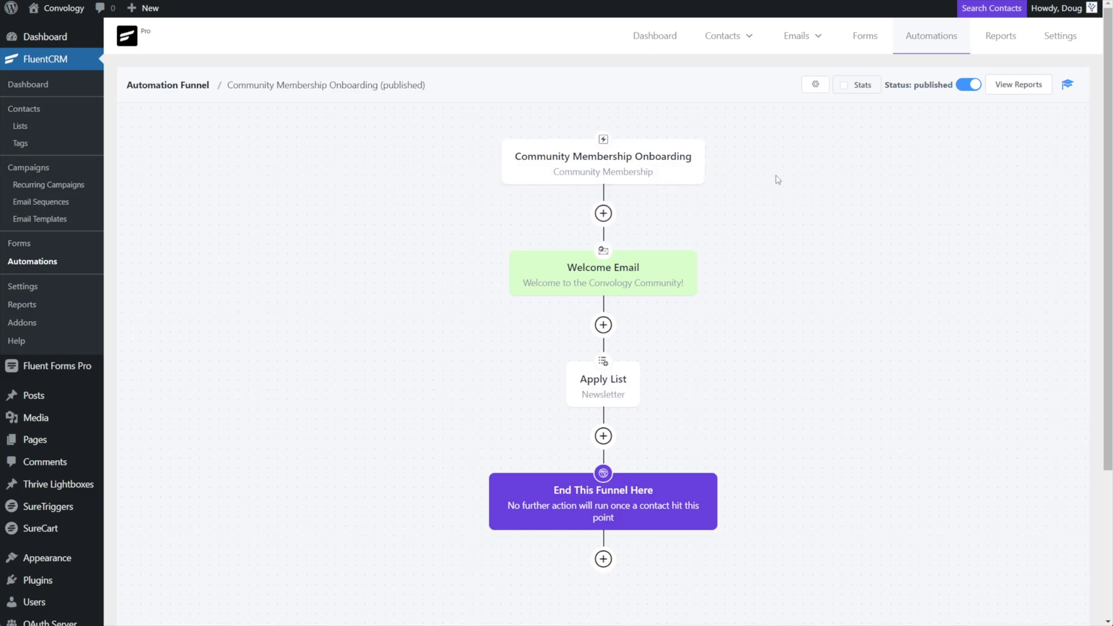
left_click(572, 165)
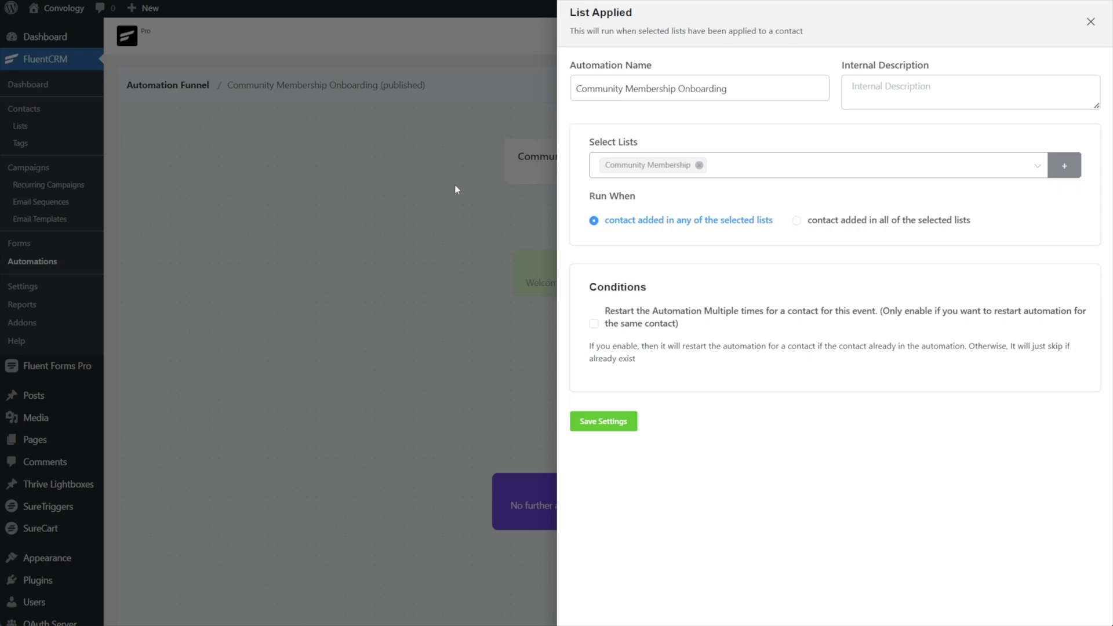
left_click(1091, 22)
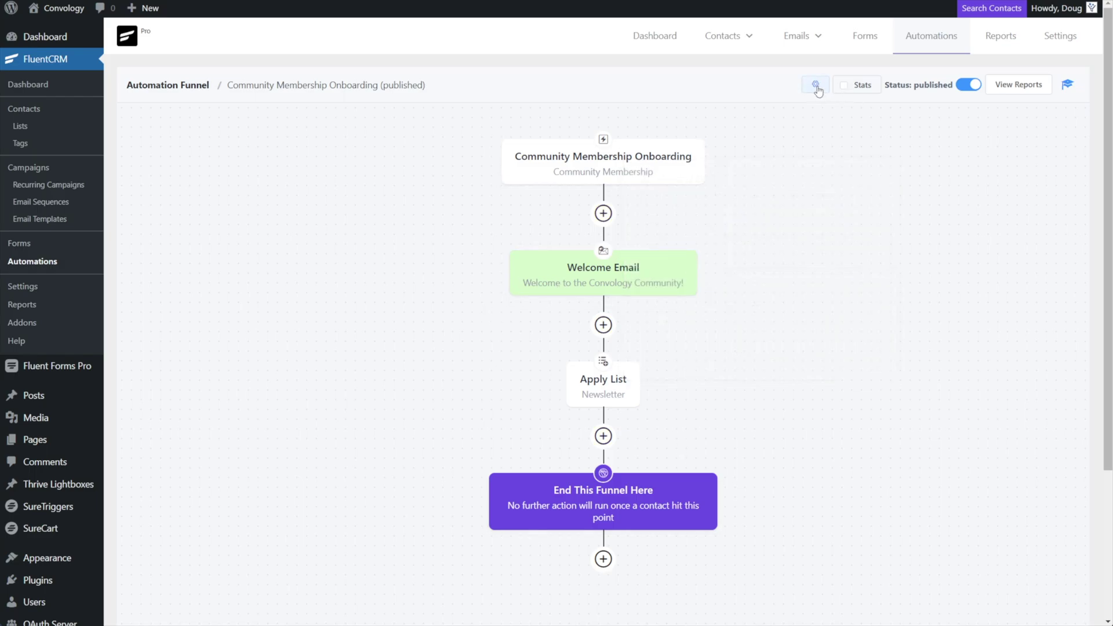
left_click(816, 87)
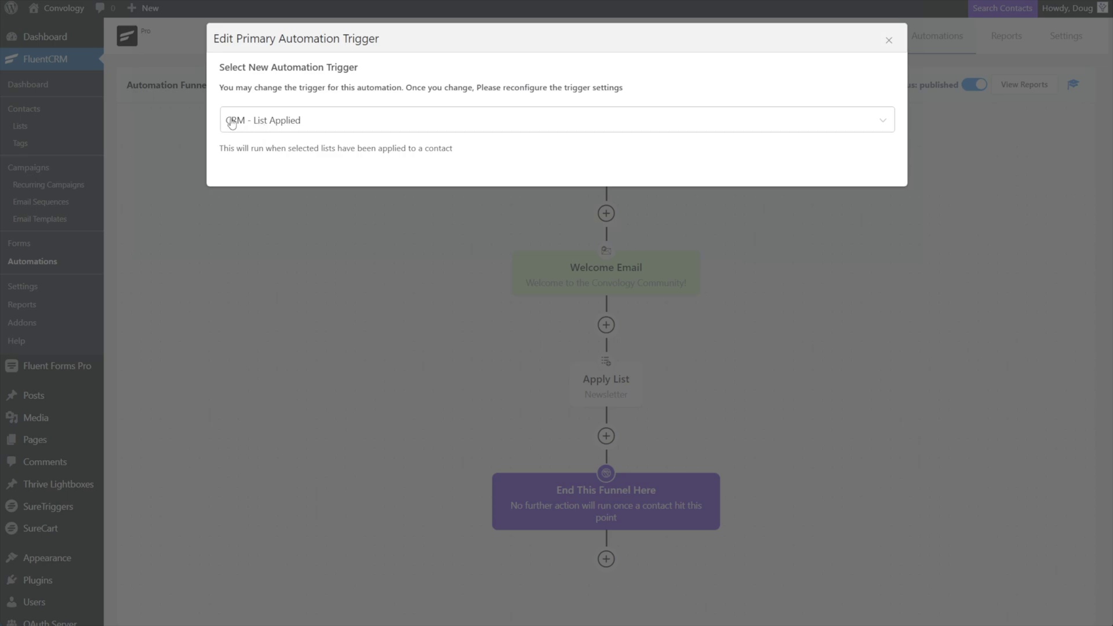
left_click(268, 126)
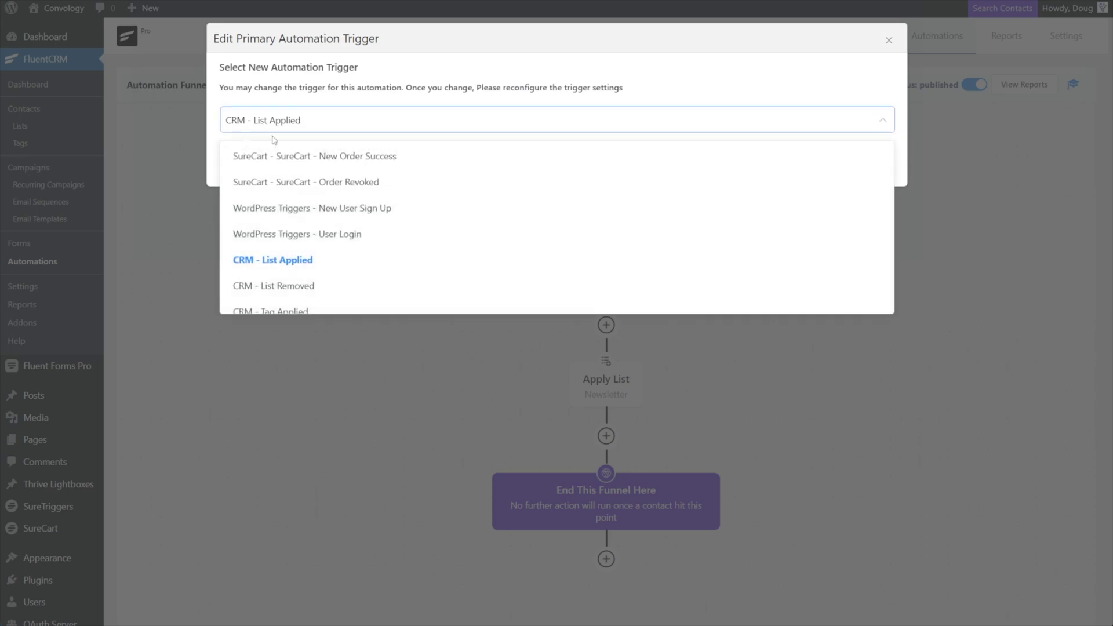
scroll(292, 284, "down", 1)
scroll(304, 247, "up", 1)
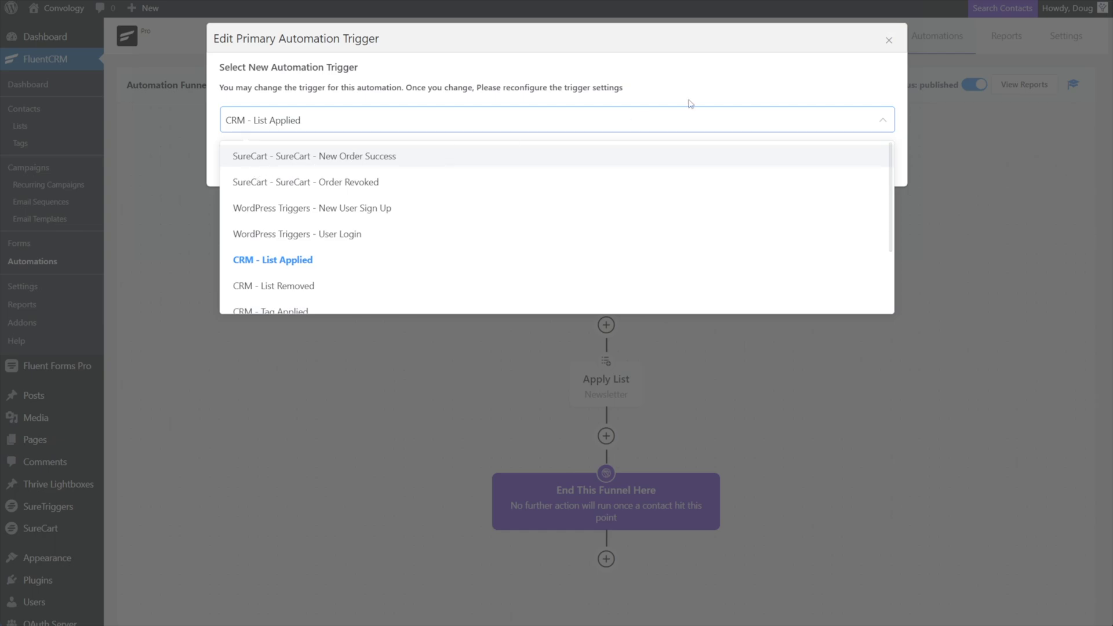
left_click(889, 40)
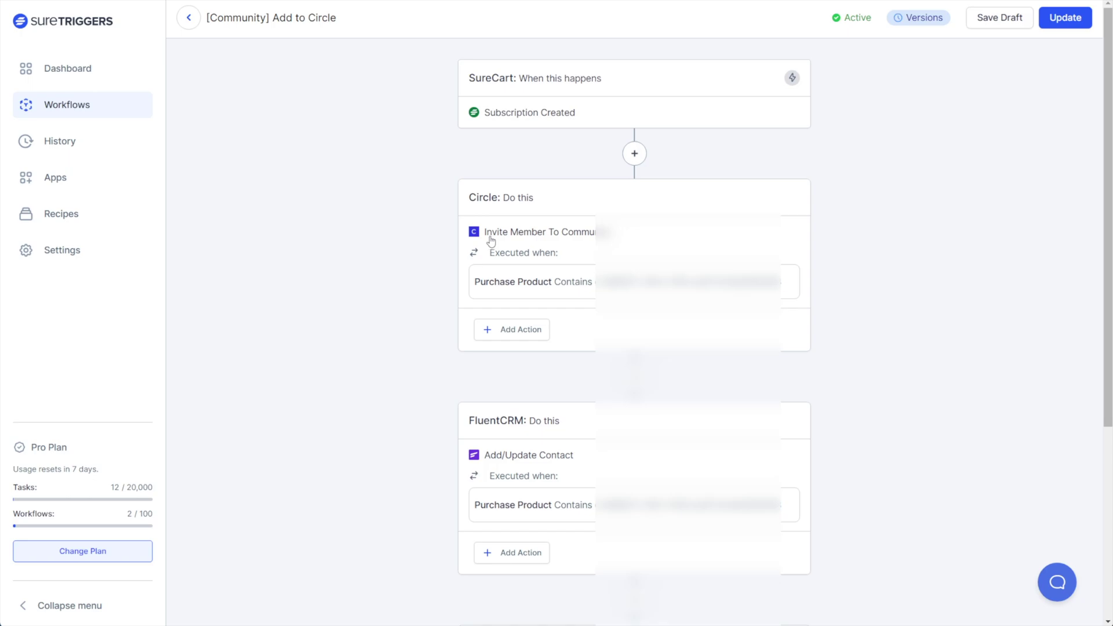
scroll(392, 302, "down", 1)
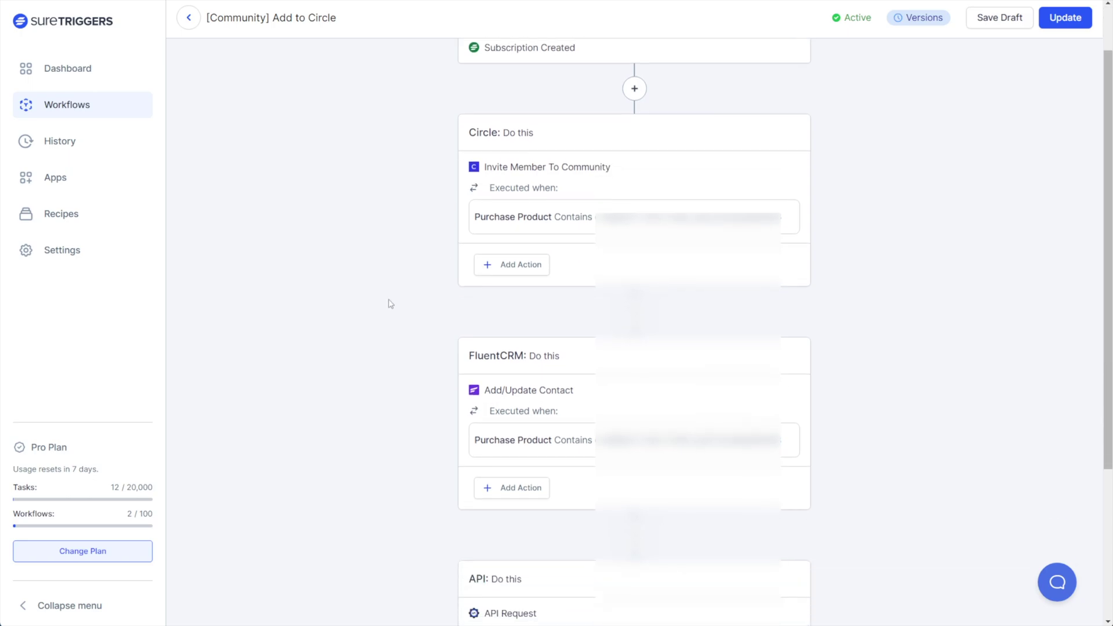
scroll(452, 371, "down", 1)
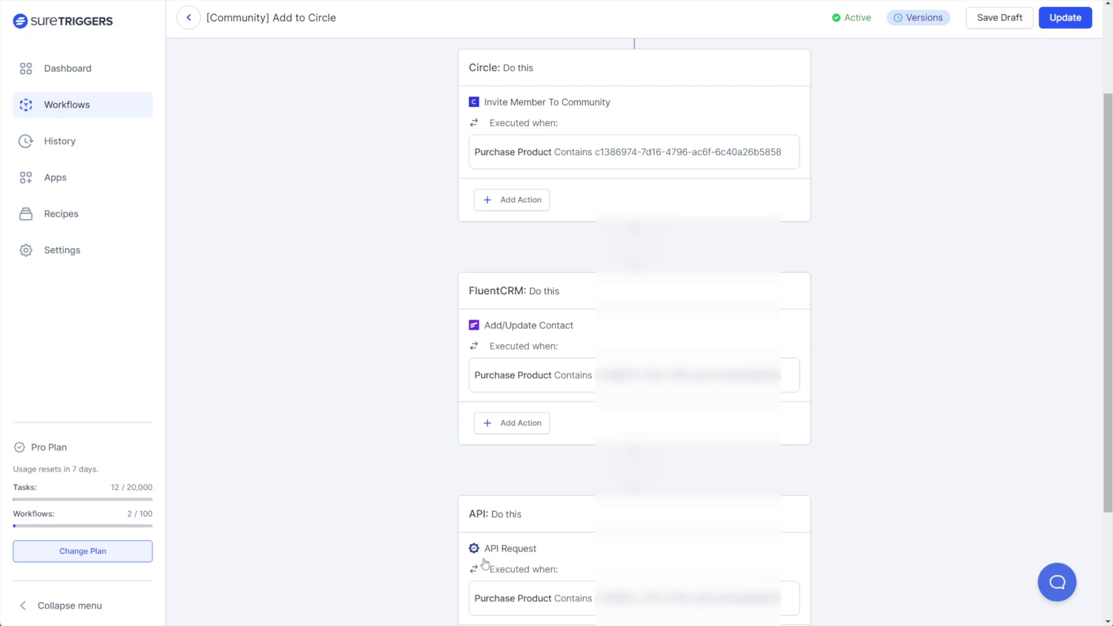
scroll(395, 514, "up", 2)
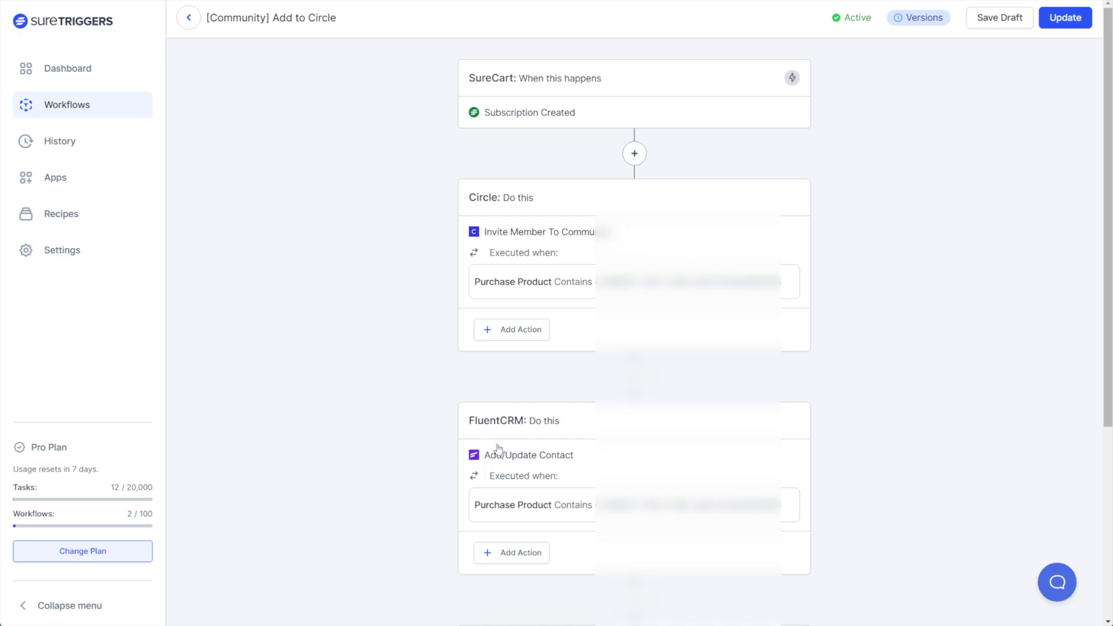
left_click(550, 456)
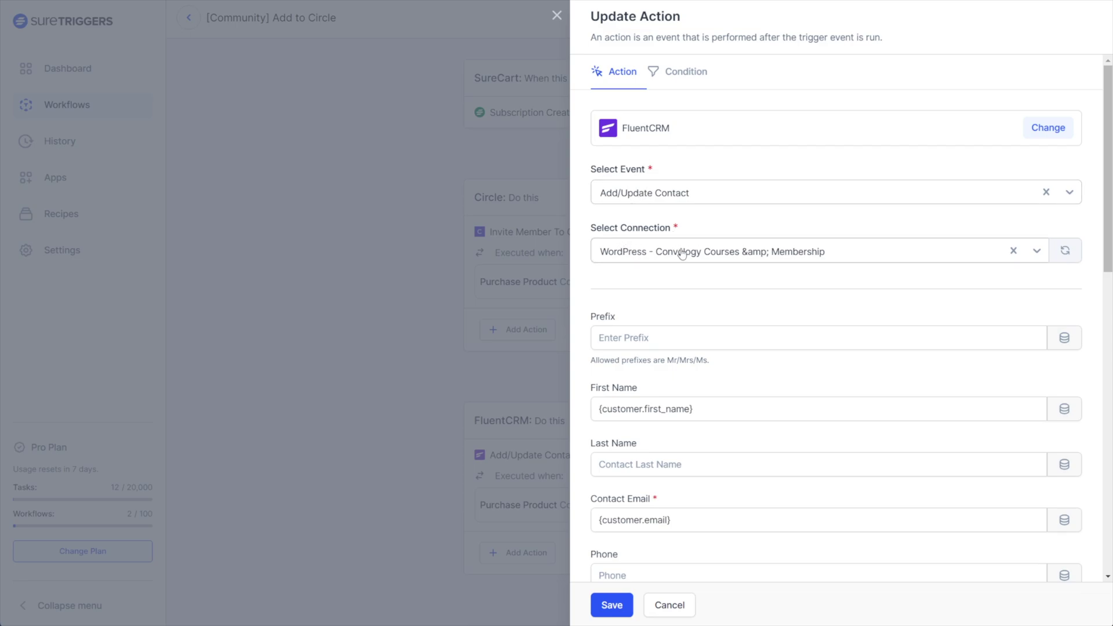
scroll(675, 355, "down", 2)
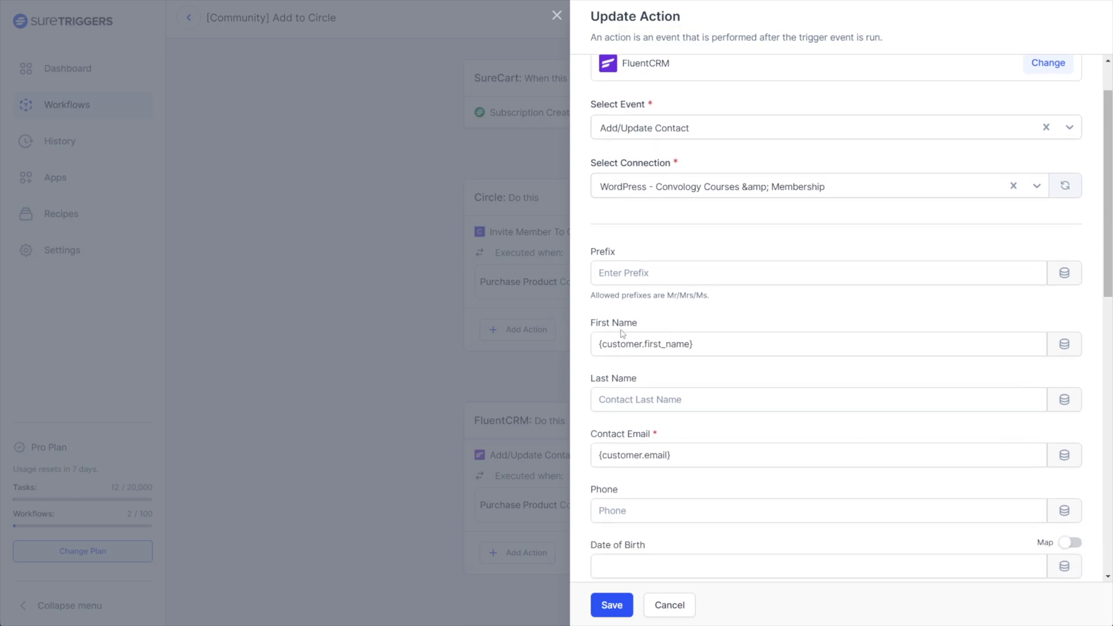
scroll(621, 357, "down", 7)
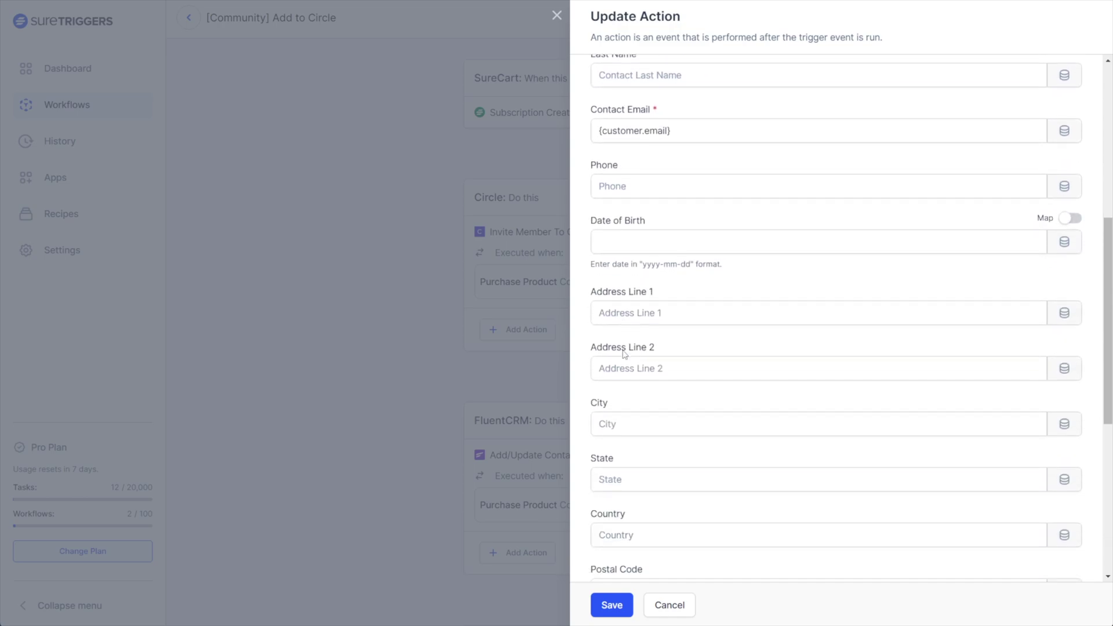
scroll(624, 355, "down", 2)
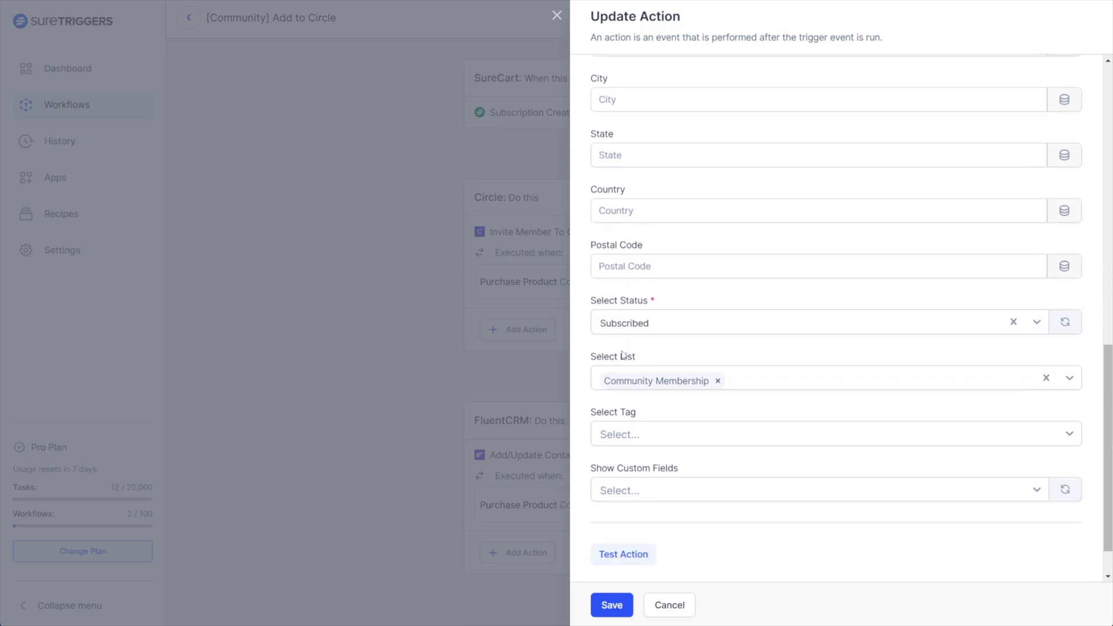
scroll(632, 361, "down", 1)
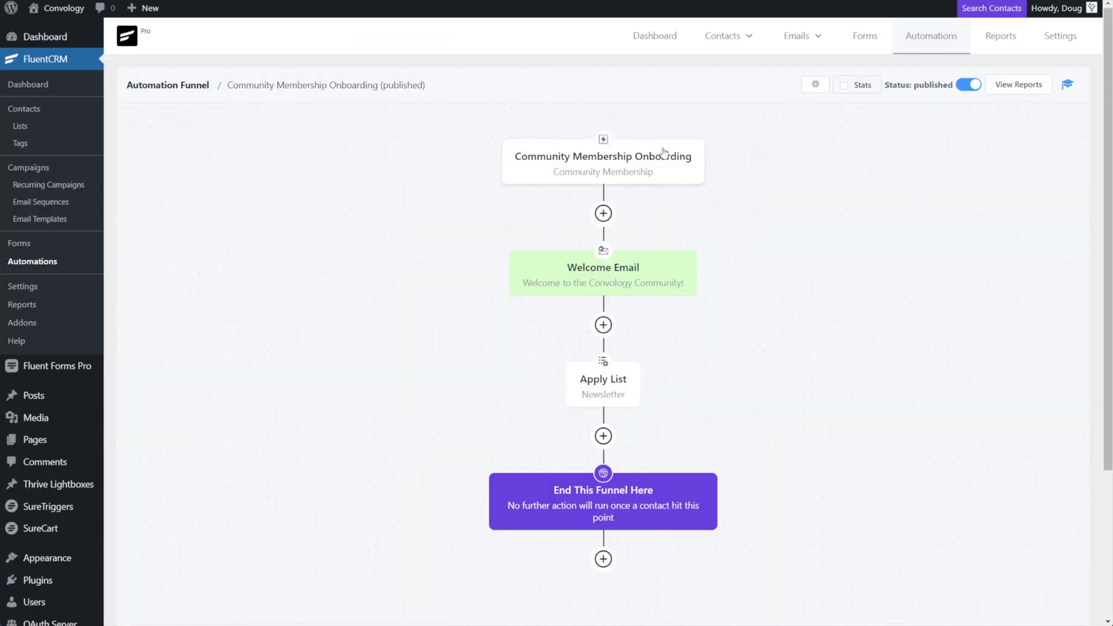
Open the Welcome Email step's Send Custom Email settings.
left_click(607, 286)
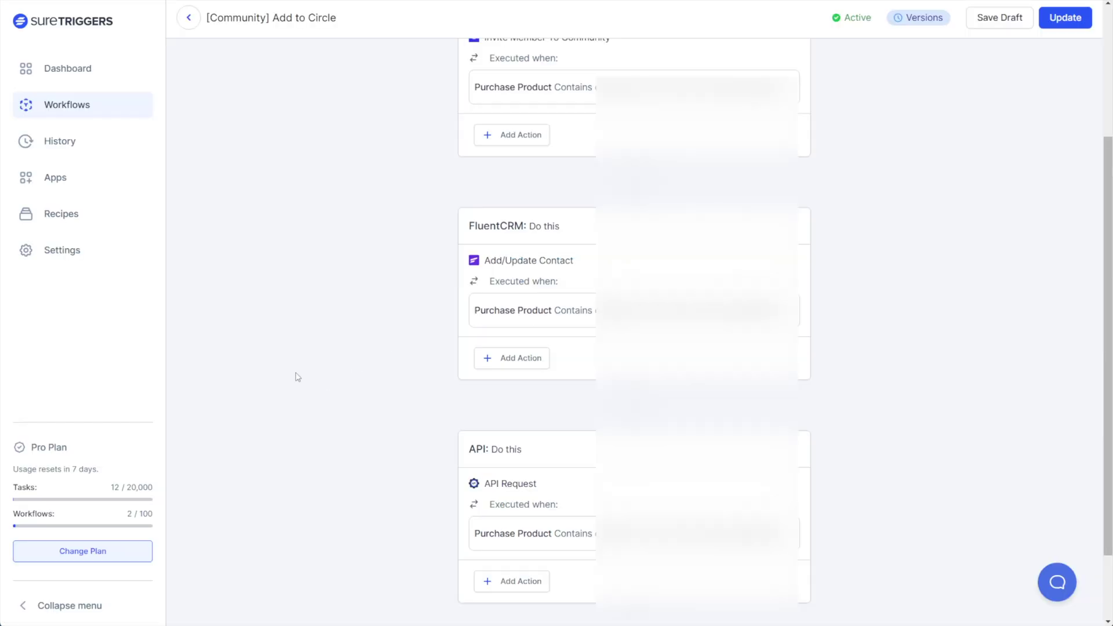
scroll(294, 372, "up", 3)
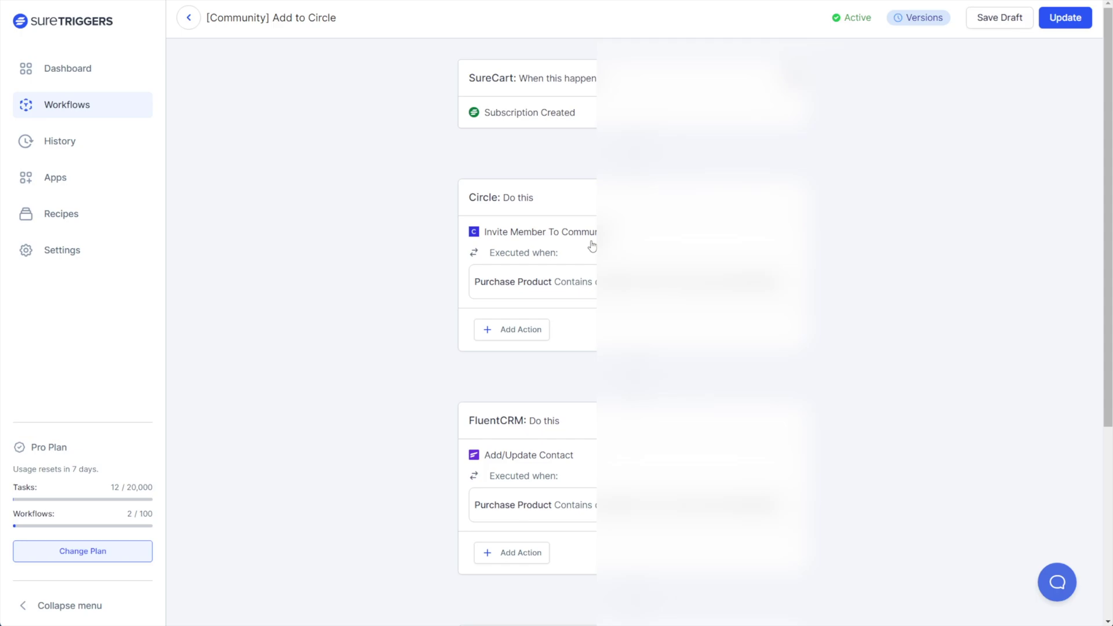
scroll(572, 406, "down", 1)
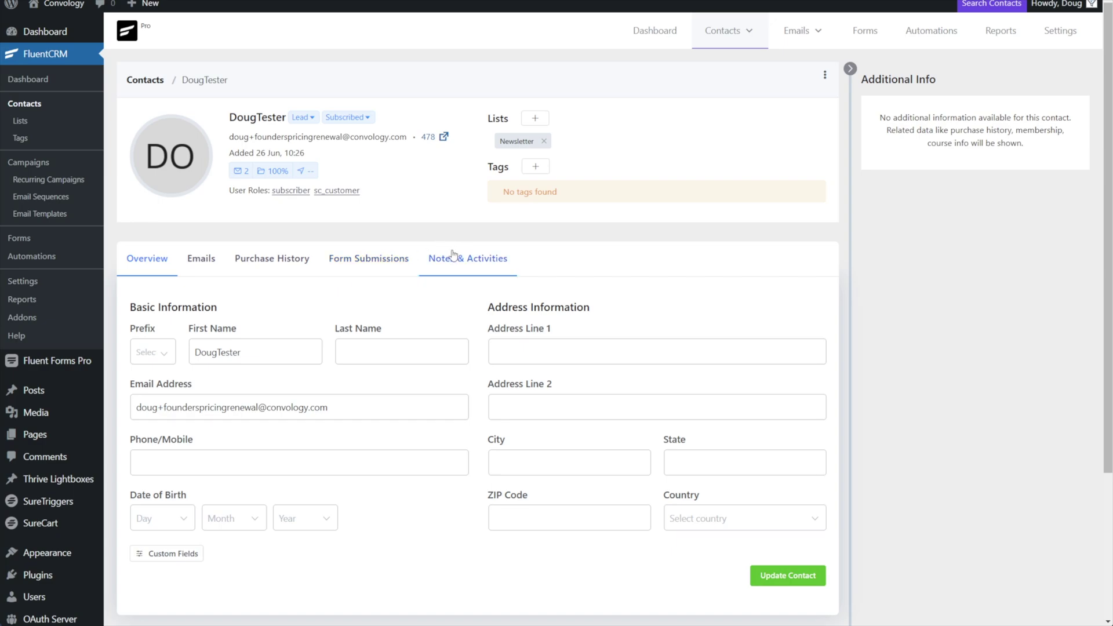
View the contact's SureCart Purchase History orders, then switch to their form submissions.
left_click(291, 268)
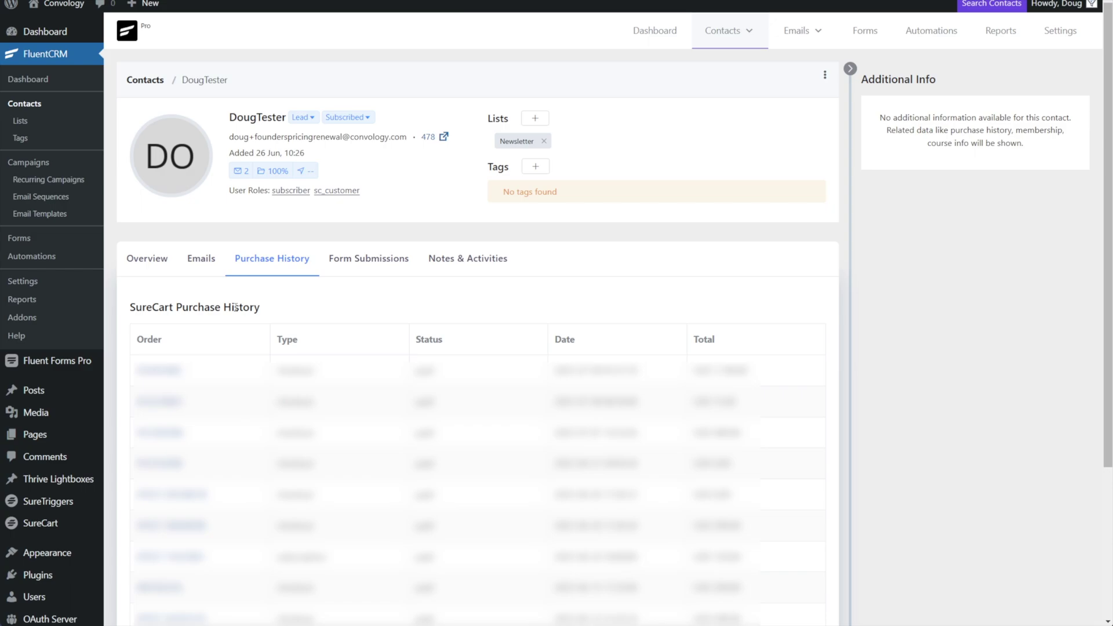
left_click(396, 248)
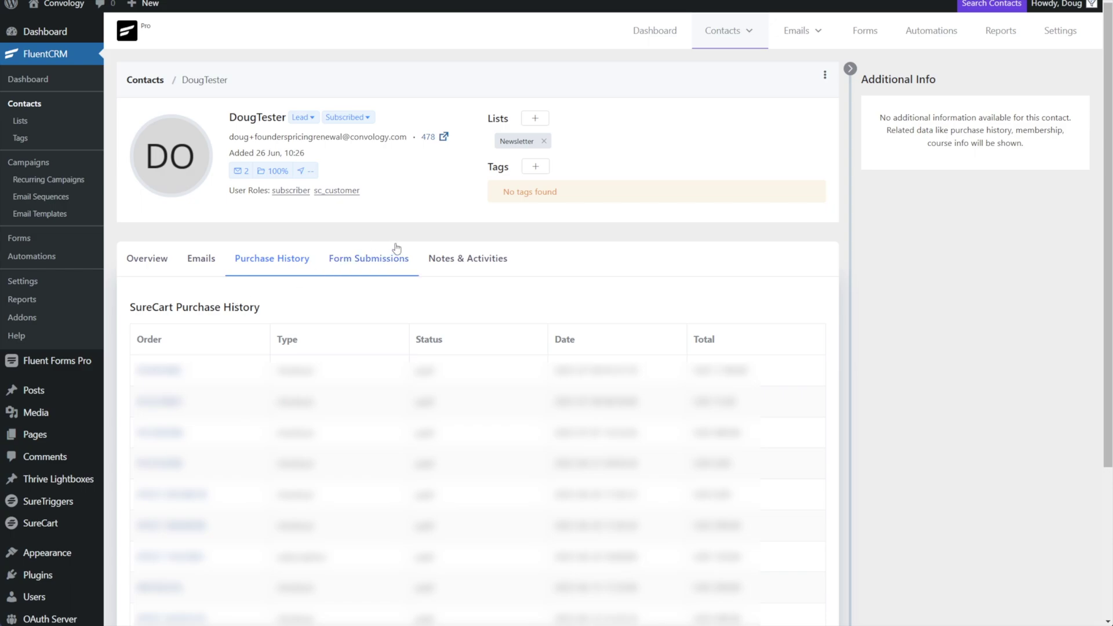